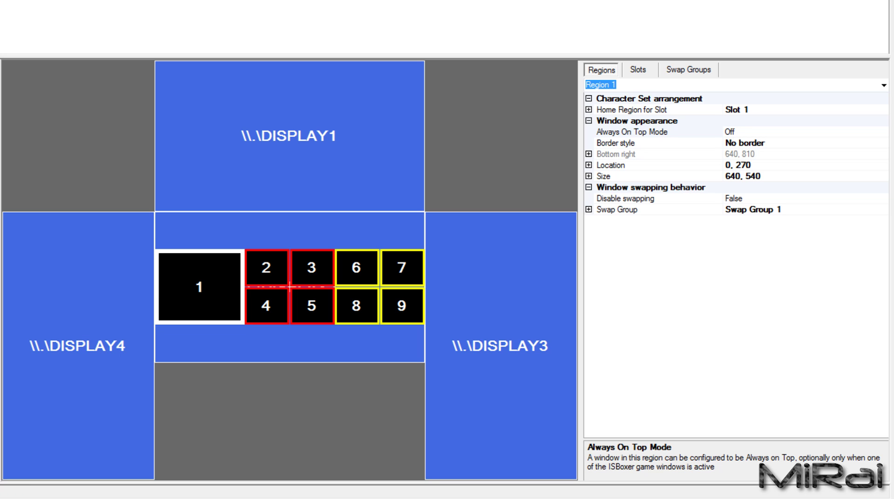
Bring up the context menu for Region 1 in the Window Layout editor
{"action": "right_click", "coordinate": [206, 295]}
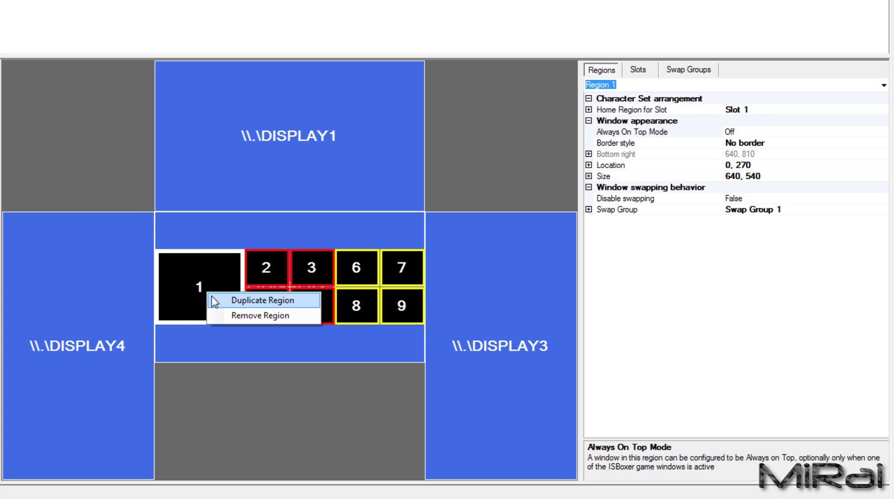
Duplicate Region 1 into Regions 10 and 11, place 11 beside 10, and open Region 10's swap group list
{"action": "left_click", "coordinate": [215, 299]}
{"action": "right_click", "coordinate": [215, 299]}
{"action": "left_click", "coordinate": [228, 292]}
{"action": "left_click_drag", "start_coordinate": [201, 292], "coordinate": [301, 218]}
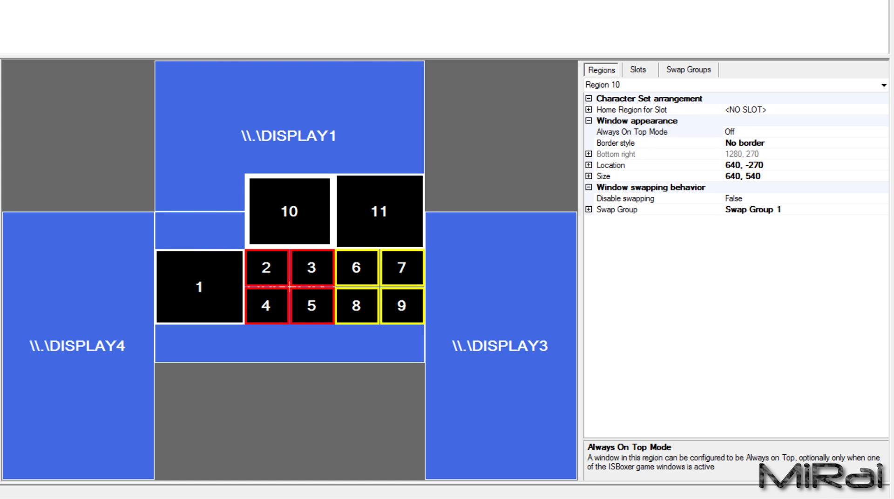
{"action": "left_click", "coordinate": [770, 209]}
{"action": "left_click", "coordinate": [882, 210]}
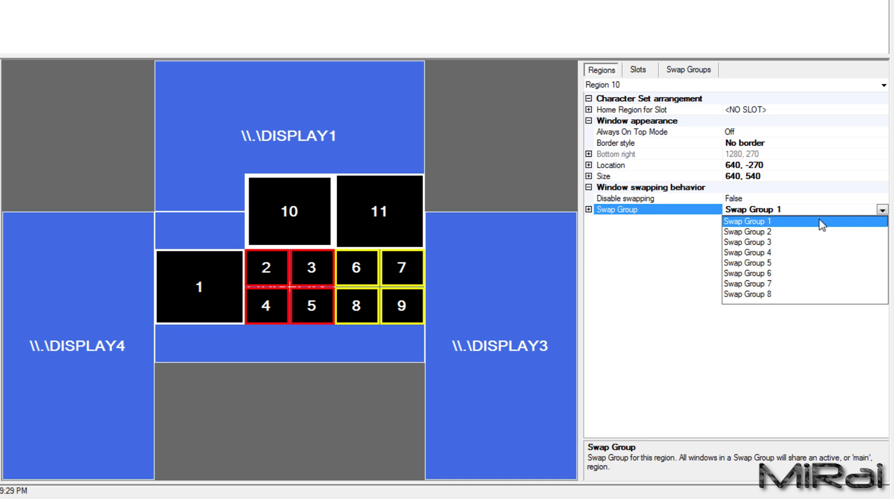
Put Region 10 in Swap Group 2 and Region 11 in Swap Group 3
{"action": "left_click", "coordinate": [776, 233]}
{"action": "left_click", "coordinate": [418, 239]}
{"action": "left_click", "coordinate": [788, 211]}
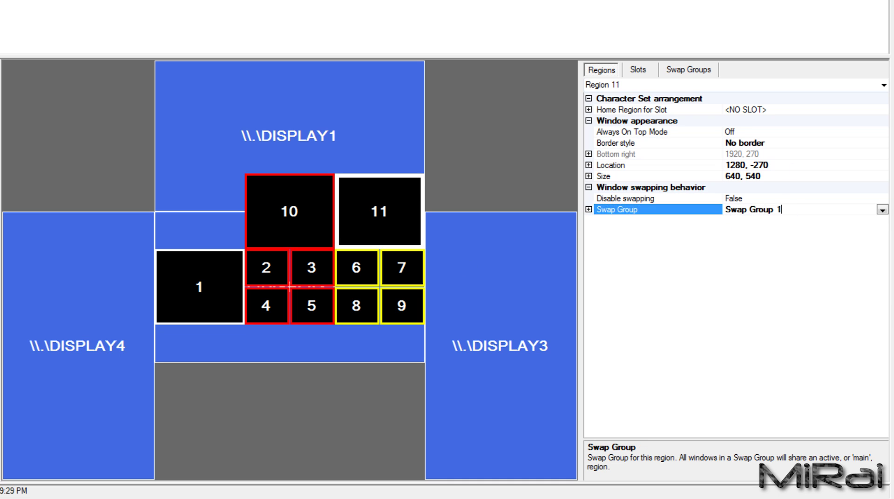
{"action": "left_click", "coordinate": [883, 210]}
{"action": "left_click", "coordinate": [776, 241]}
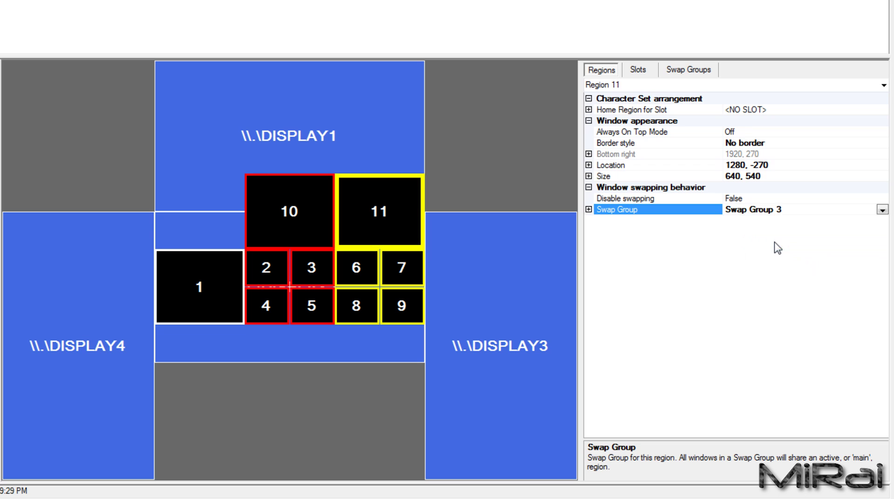
Make Region 11 the active region of Swap Group 3 and Region 10 of Swap Group 2
{"action": "left_click", "coordinate": [676, 70]}
{"action": "left_click", "coordinate": [779, 110]}
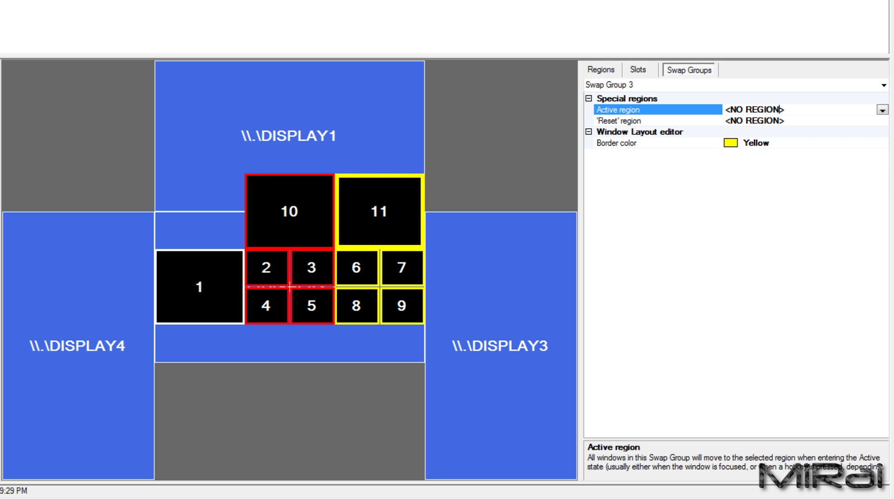
{"action": "left_click", "coordinate": [882, 109]}
{"action": "left_click", "coordinate": [765, 173]}
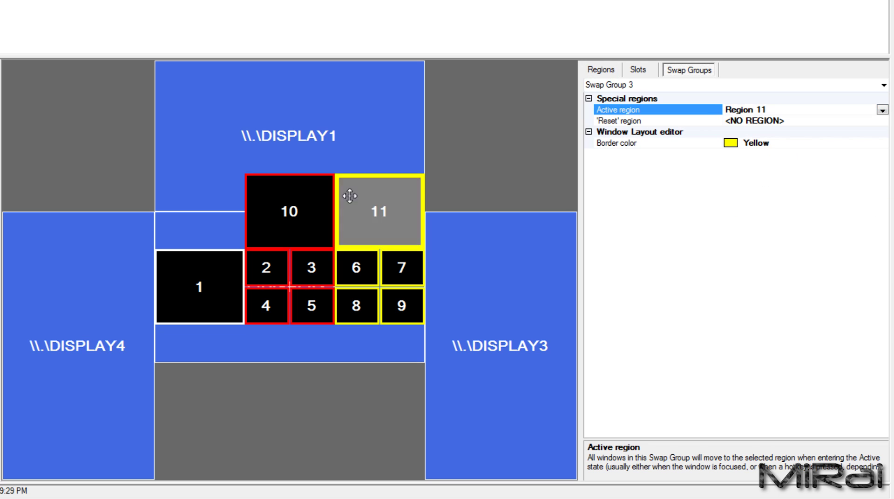
{"action": "scroll", "coordinate": [489, 176], "scroll_direction": "up", "scroll_amount": 1}
{"action": "left_click", "coordinate": [729, 110]}
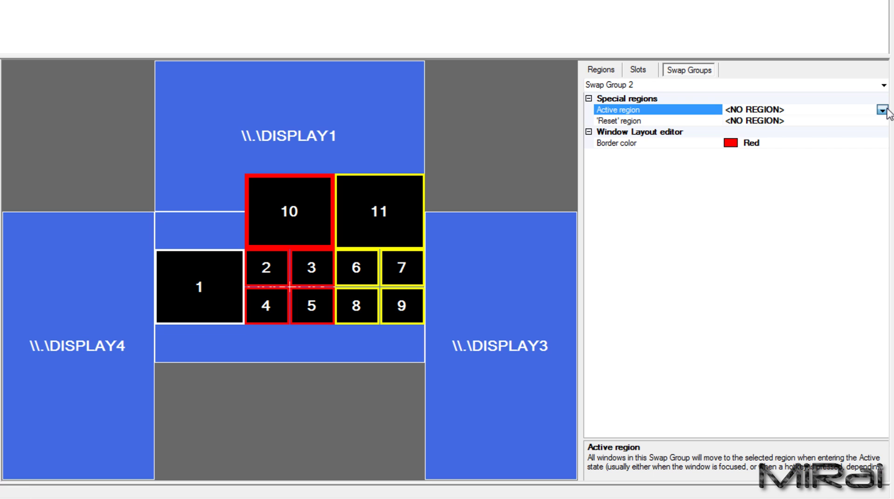
{"action": "left_click", "coordinate": [883, 110]}
{"action": "left_click", "coordinate": [764, 174]}
Drag Regions 10 and 11 down into one row beside Region 1
{"action": "left_click", "coordinate": [600, 70]}
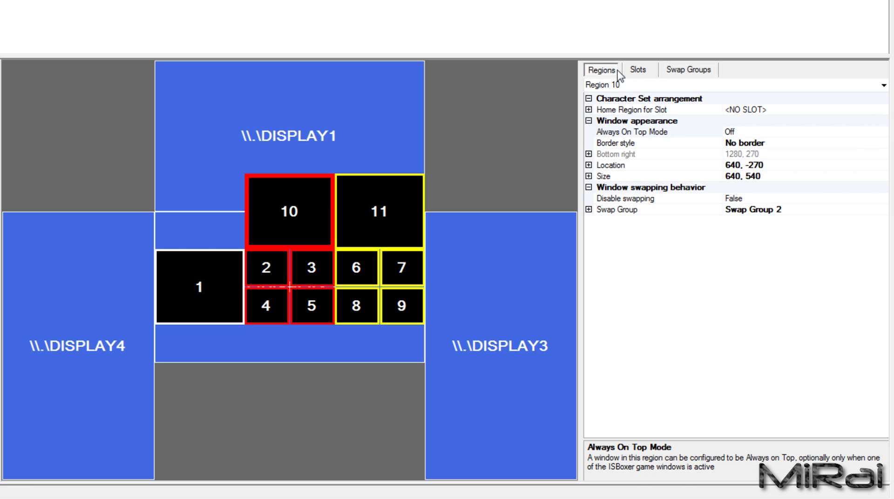
{"action": "left_click", "coordinate": [638, 70]}
{"action": "left_click", "coordinate": [688, 70]}
{"action": "left_click", "coordinate": [601, 69]}
{"action": "left_click_drag", "start_coordinate": [291, 214], "coordinate": [292, 277]}
{"action": "left_click_drag", "start_coordinate": [401, 206], "coordinate": [401, 264]}
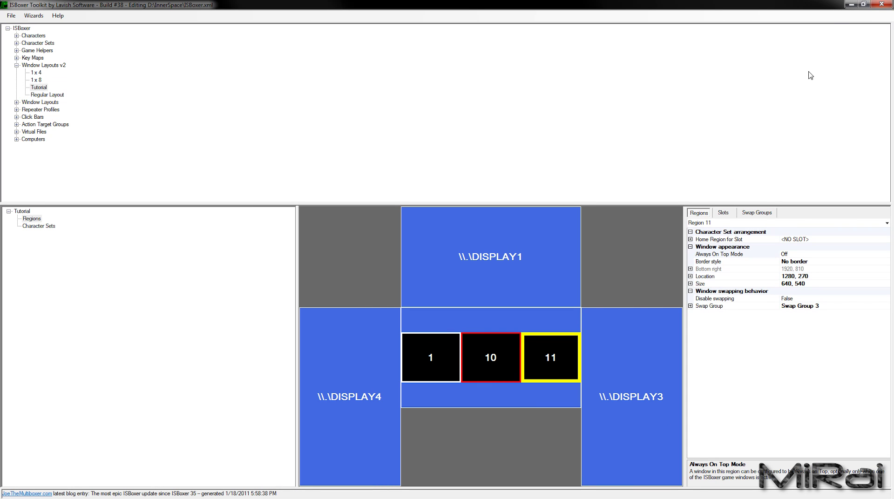
Minimise ISBoxer Toolkit to reveal the nine running World of Warcraft windows
{"action": "left_click", "coordinate": [852, 4]}
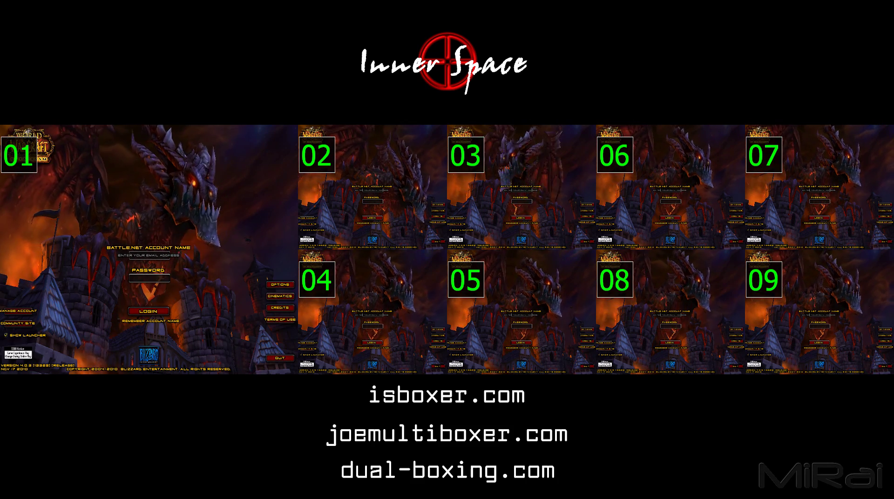
Cycle clients 02, 03, 04 and others into the large spot with Ctrl+Alt hotkeys, ending with client 06 enlarged
{"action": "key", "text": "ctrl+alt+2"}
{"action": "key", "text": "ctrl+alt+3"}
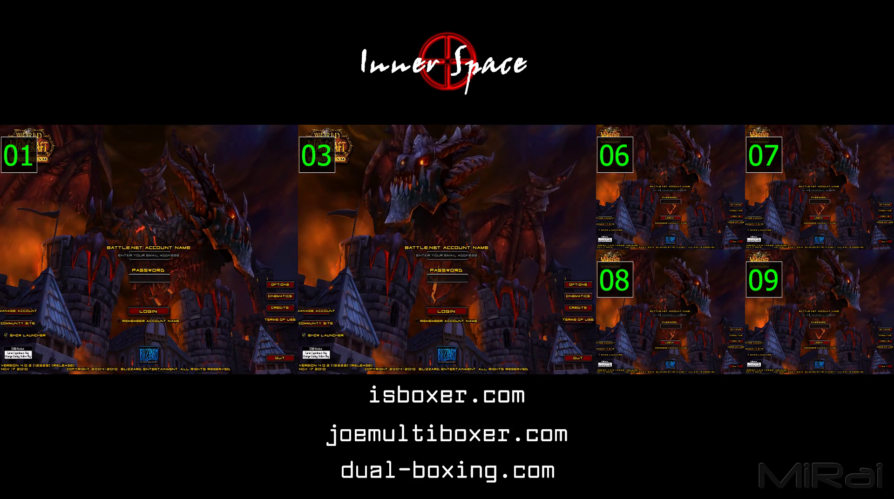
{"action": "key", "text": "ctrl+alt+4"}
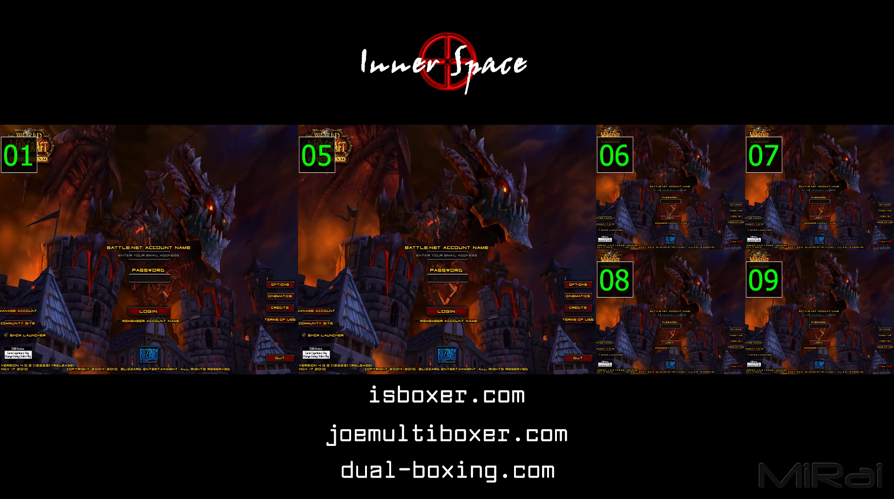
{"action": "key", "text": "ctrl+alt+6"}
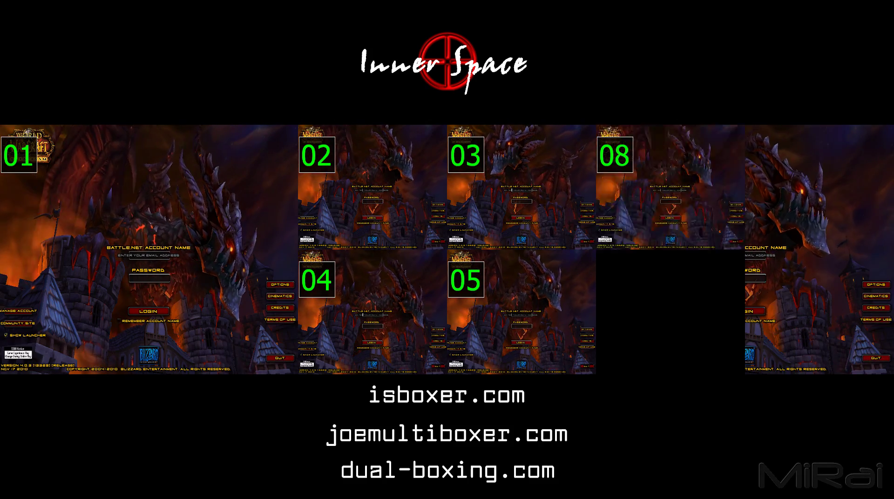
{"action": "key", "text": "ctrl+alt+2"}
{"action": "key", "text": "ctrl+alt+4"}
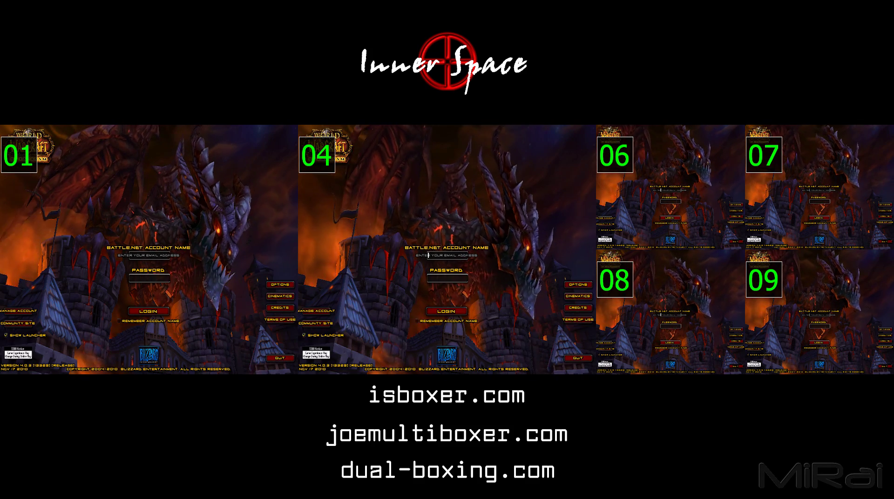
{"action": "key", "text": "ctrl+alt+1"}
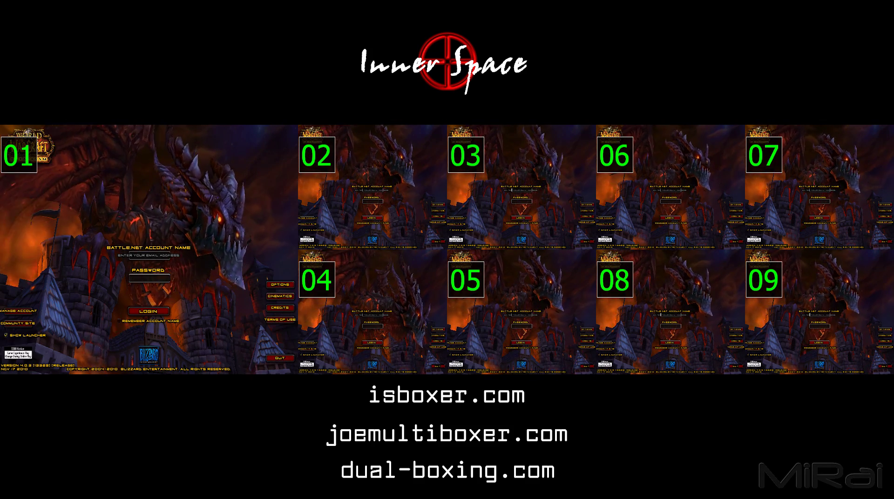
{"action": "key", "text": "ctrl+alt+6"}
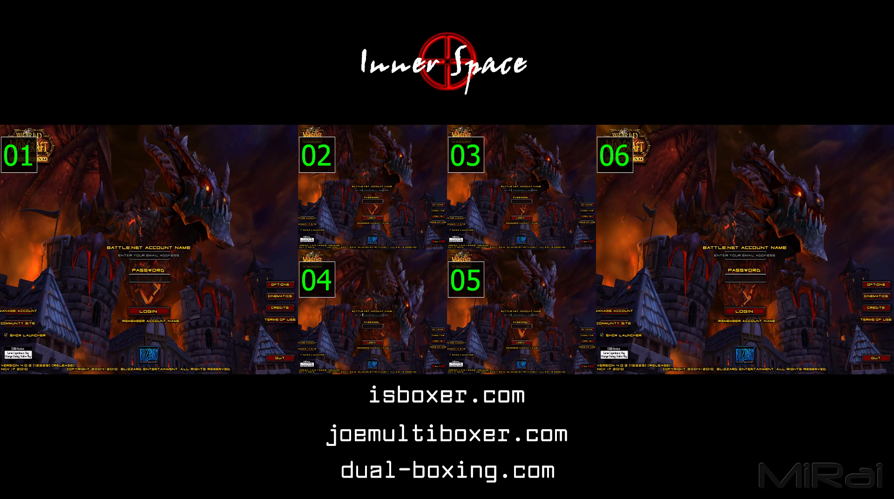